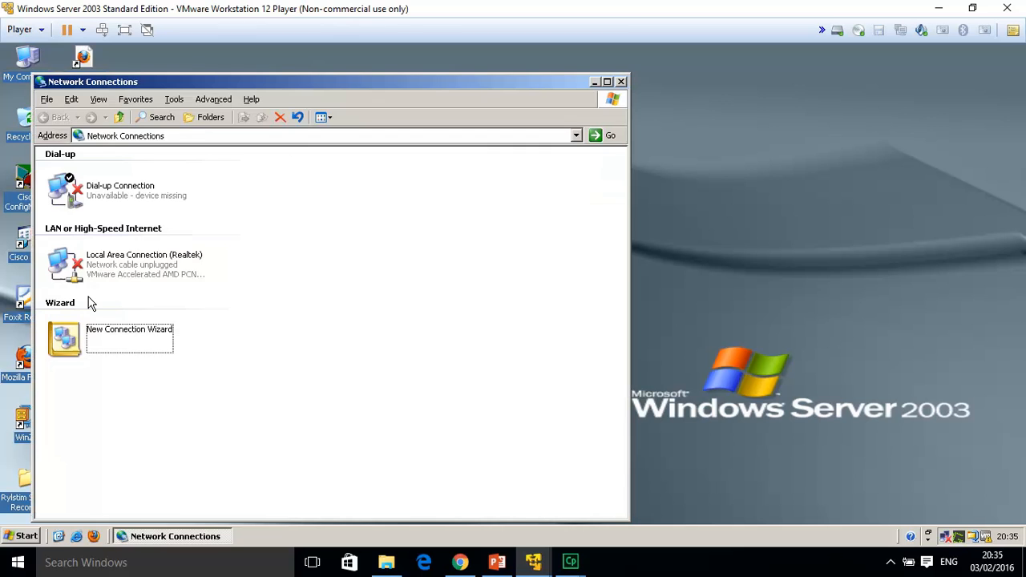
- Open the Internet Protocol (TCP/IP) properties of the Local Area Connection (Realtek)
double_click(117, 259)
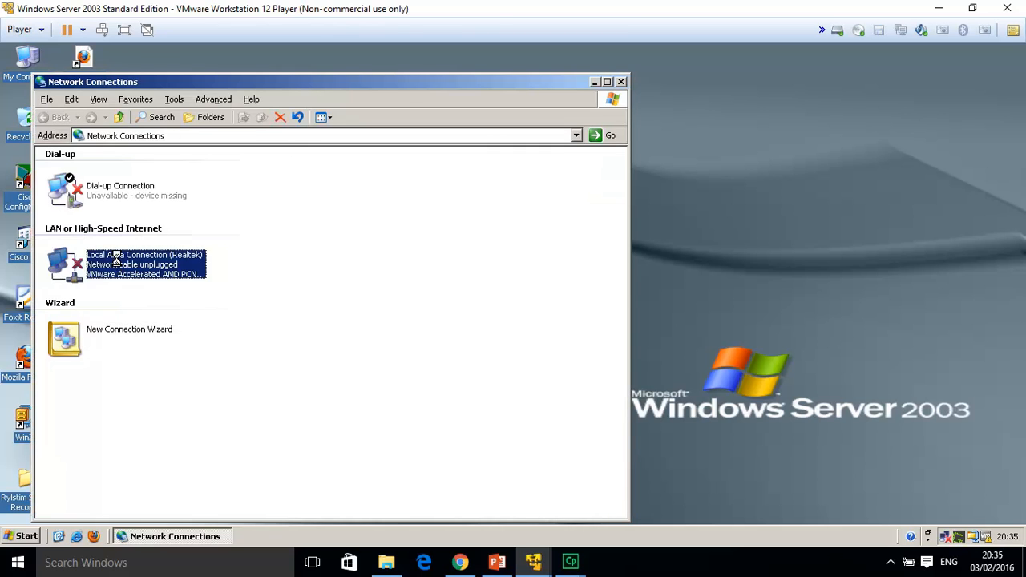
left_click(301, 240)
left_click(300, 241)
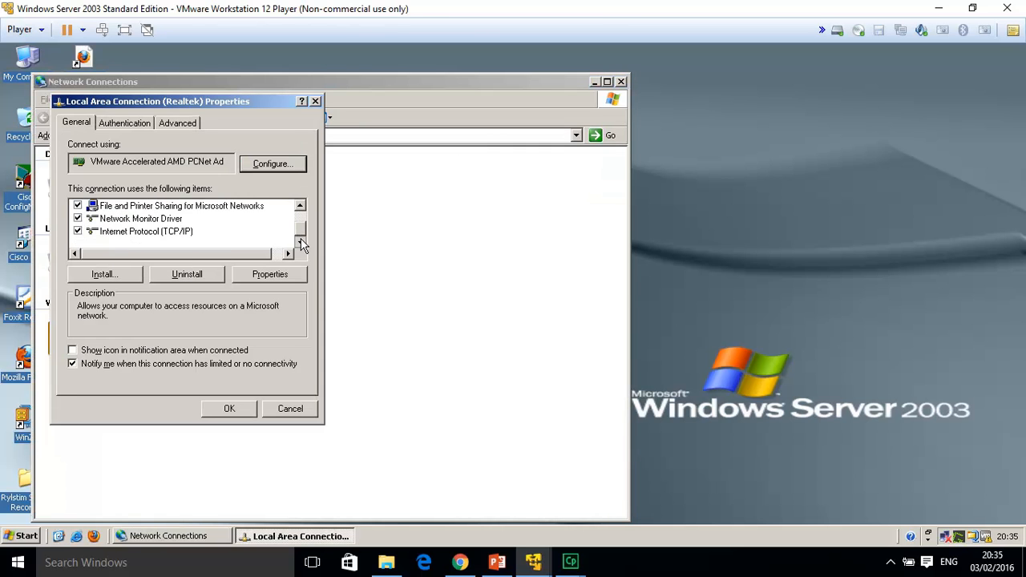
left_click(166, 232)
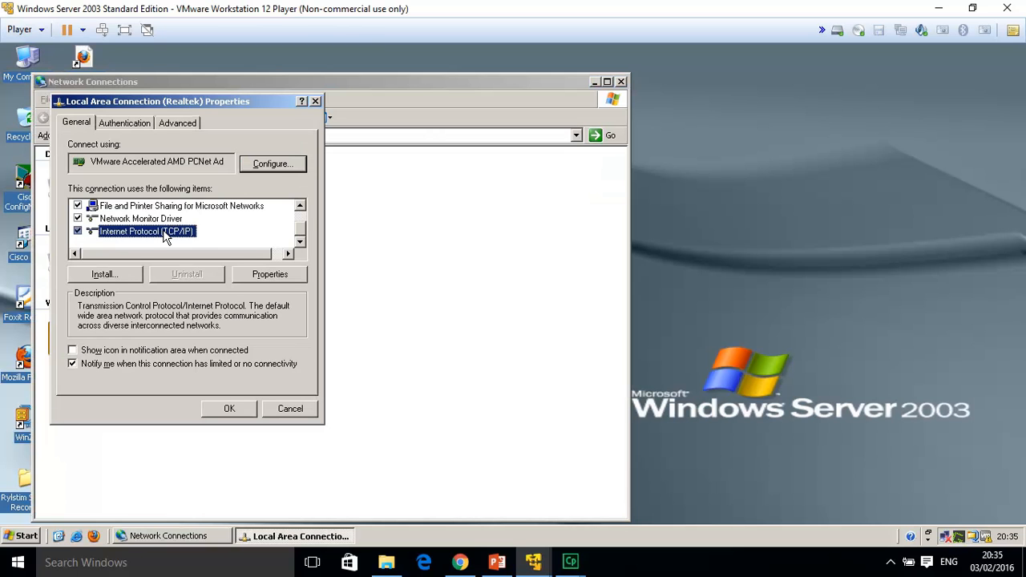
left_click(287, 275)
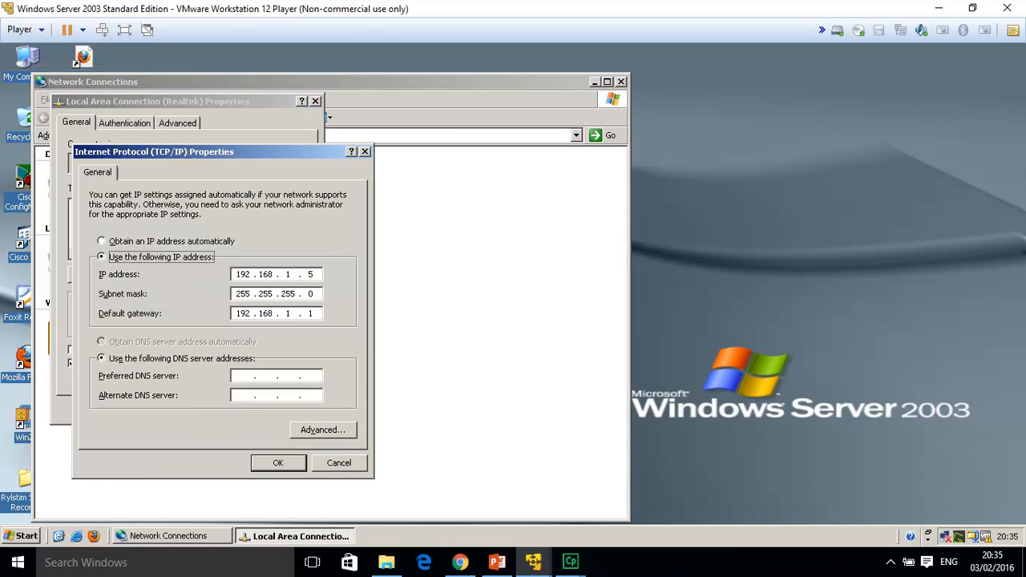
- Set the connection to obtain its IP address and DNS server address automatically
left_click(102, 242)
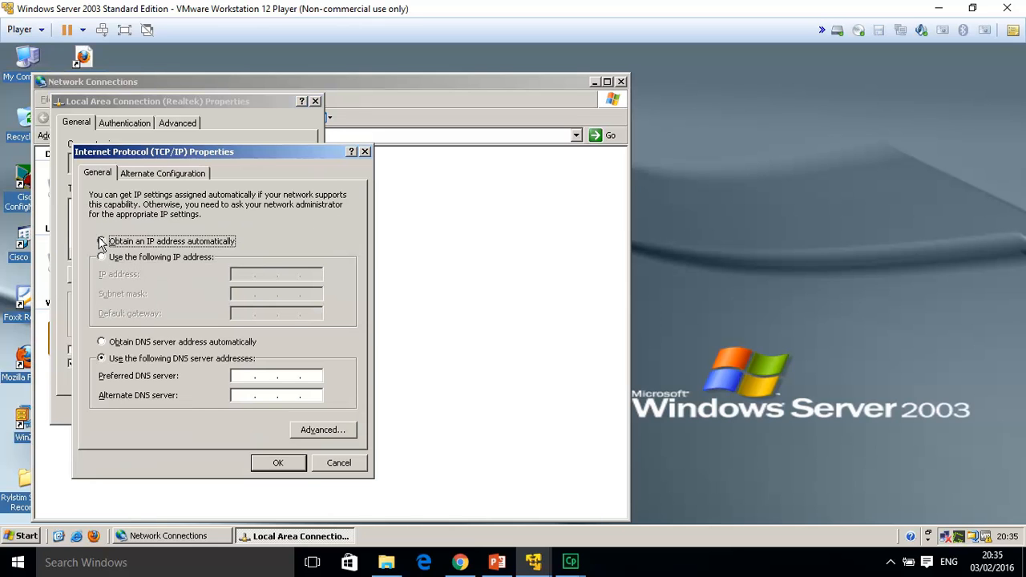
left_click(102, 342)
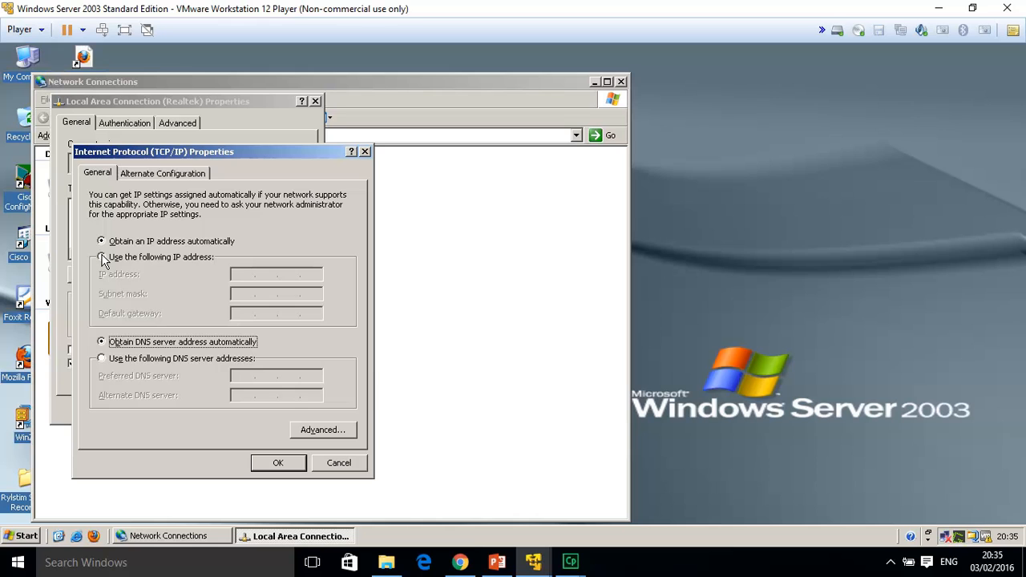
- Assign the static IP address 192.168.1.5, subnet mask 255.255.255.0 and default gateway 192.168.1.1, accept the settings and close Network Connections
left_click(102, 257)
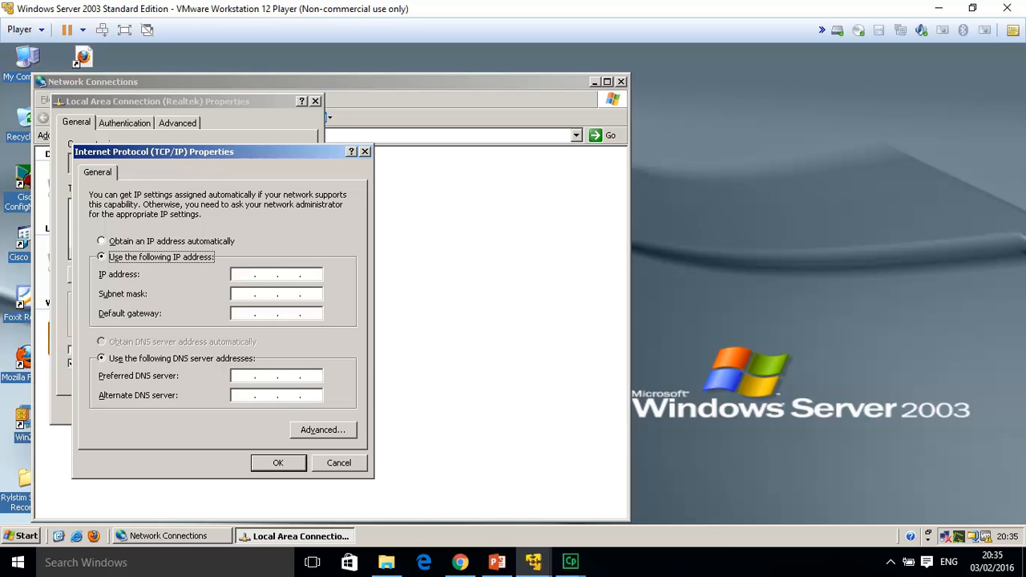
left_click(244, 274)
type("192 . 168 . 1 . 5")
key("Tab")
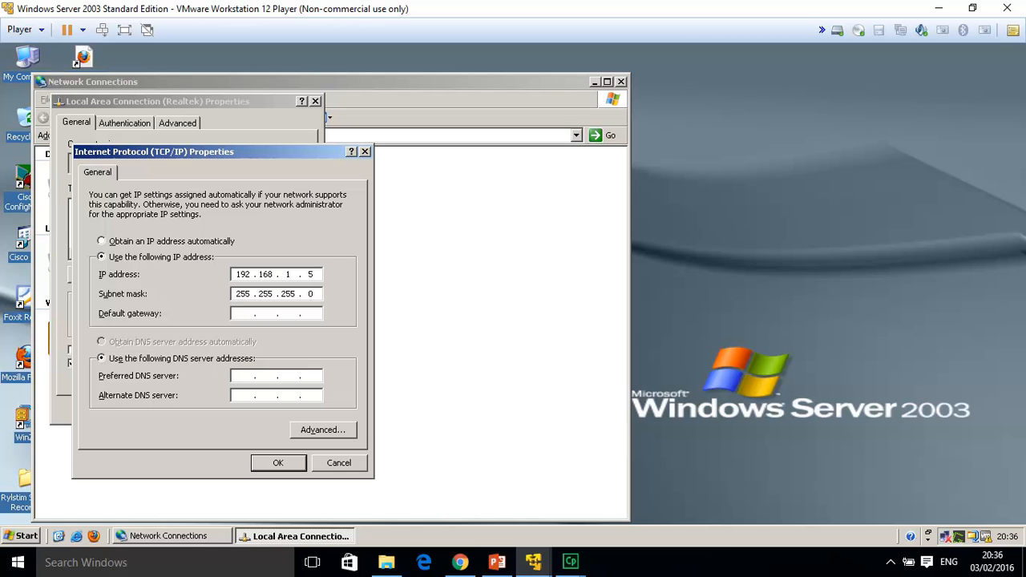
left_click(250, 314)
type("192 . 168 . 1 . 1")
left_click(277, 464)
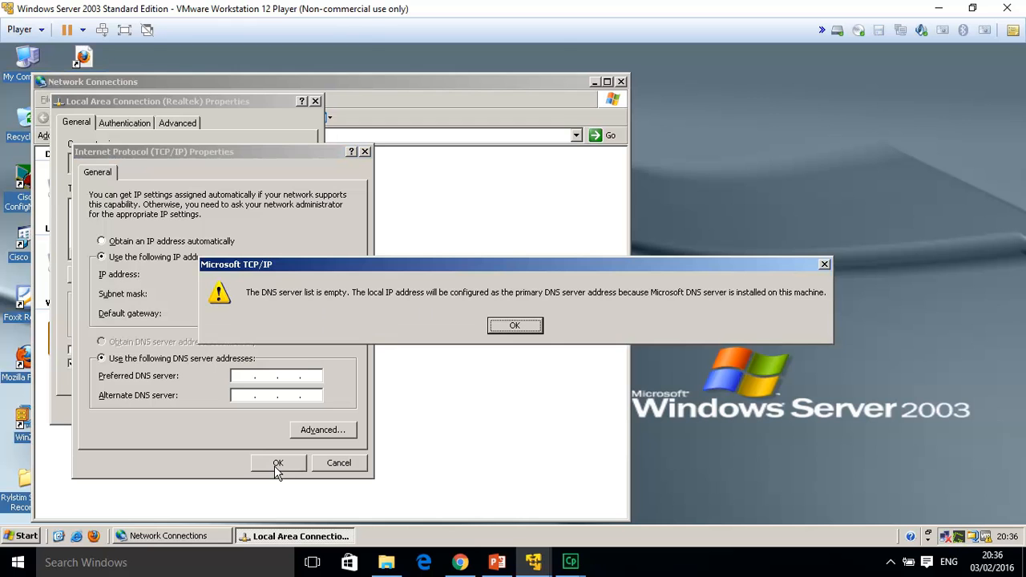
left_click(521, 329)
left_click(231, 408)
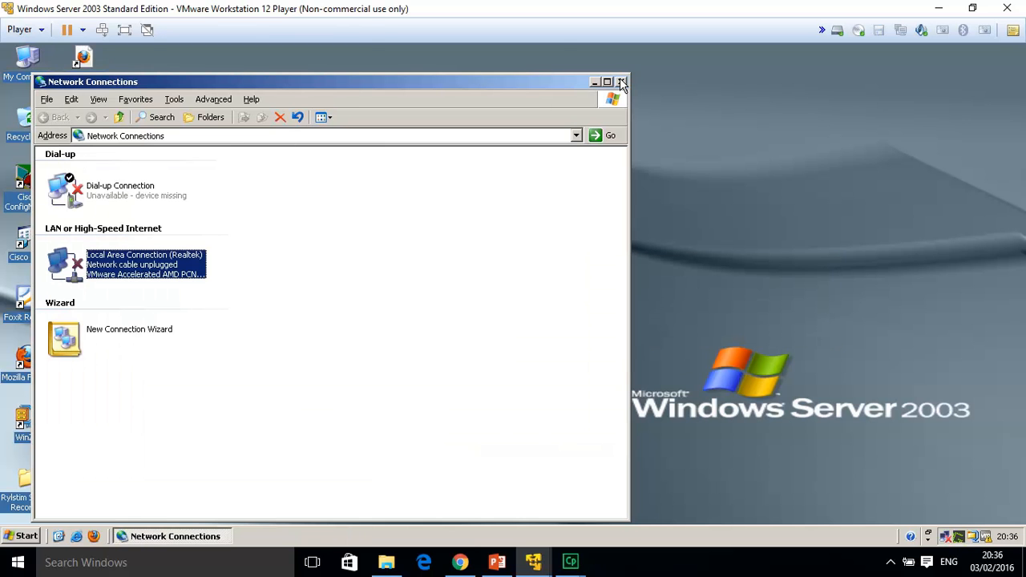
left_click(622, 83)
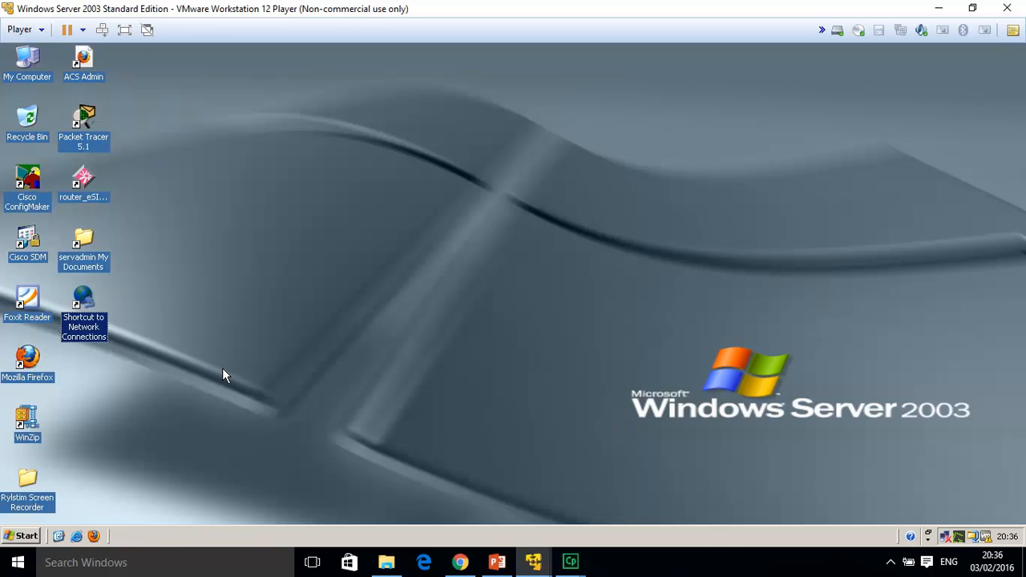
- Open the DHCP administration console and expand the server2003 node
left_click(27, 535)
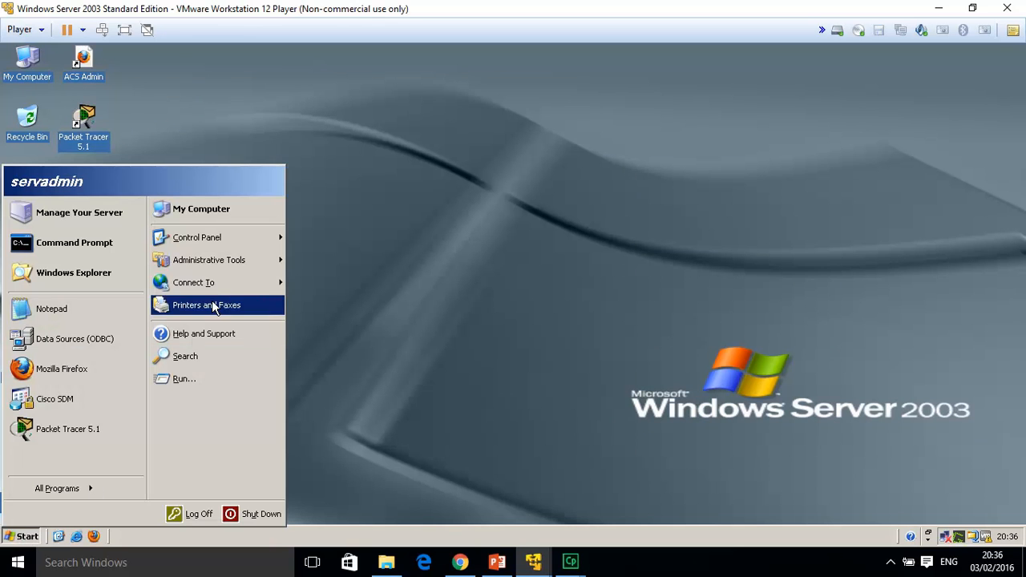
mouse_move(238, 260)
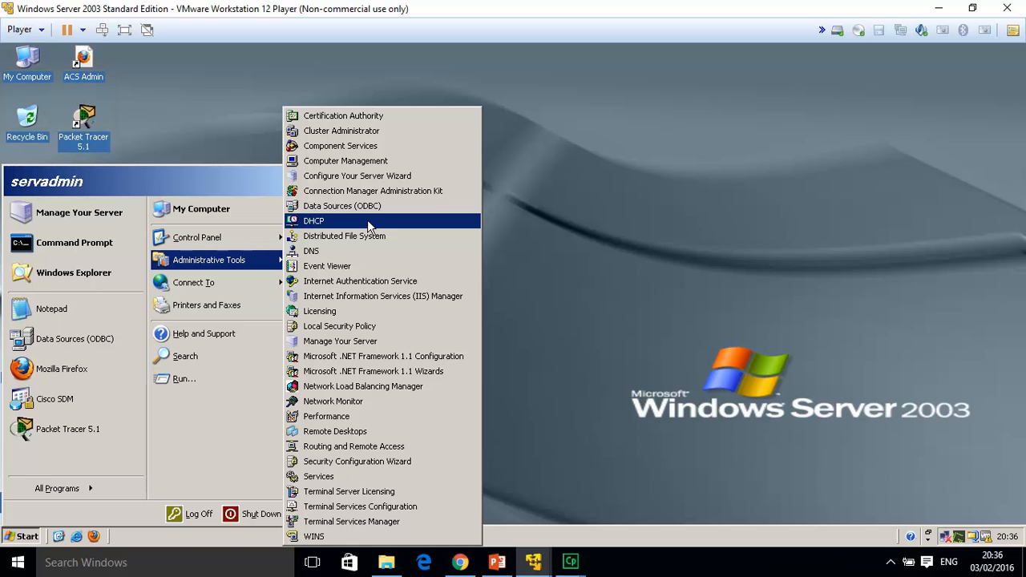
left_click(367, 220)
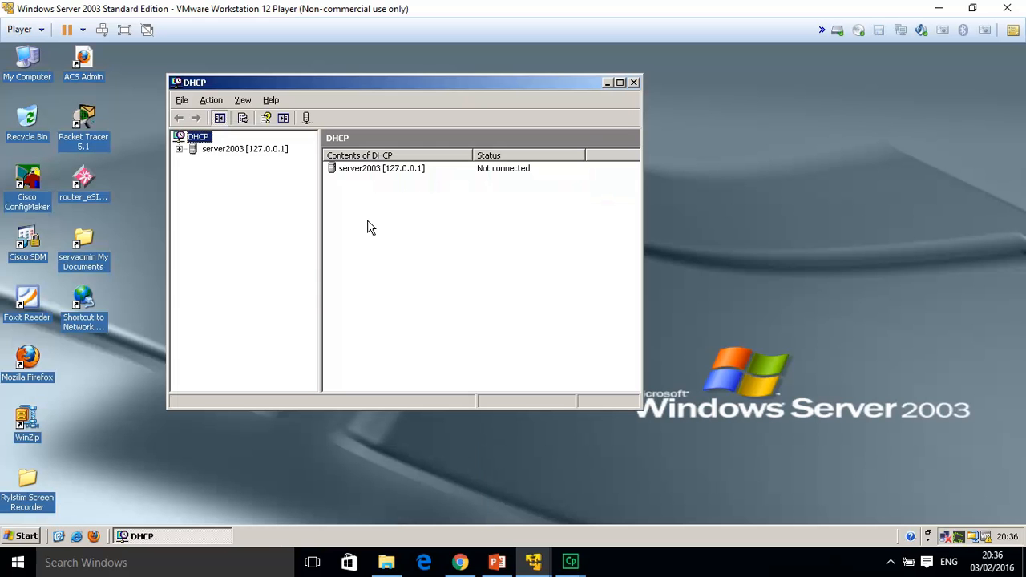
left_click(178, 149)
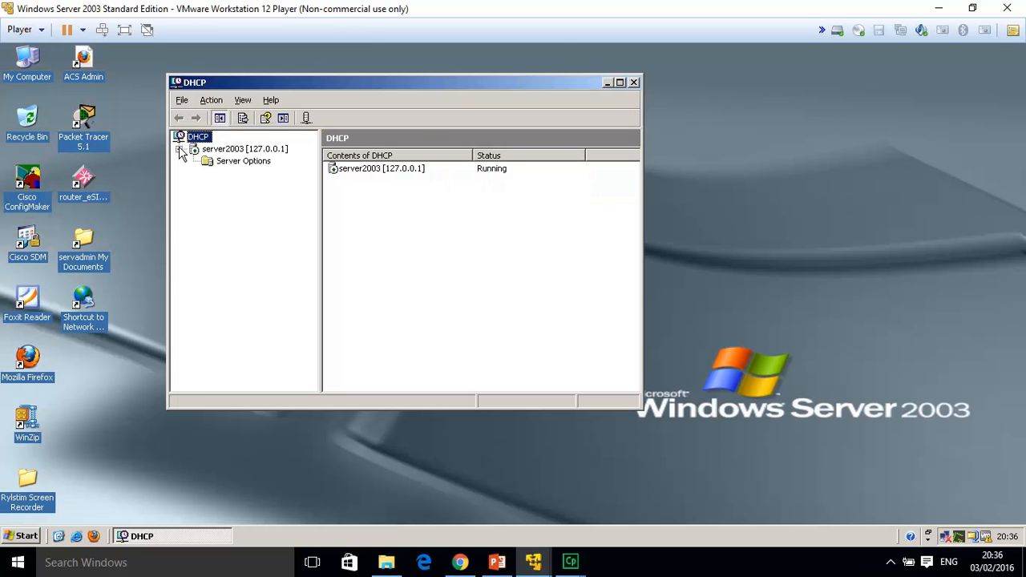
- Start a new scope on server2003 and name it scope007
left_click(230, 151)
right_click(229, 150)
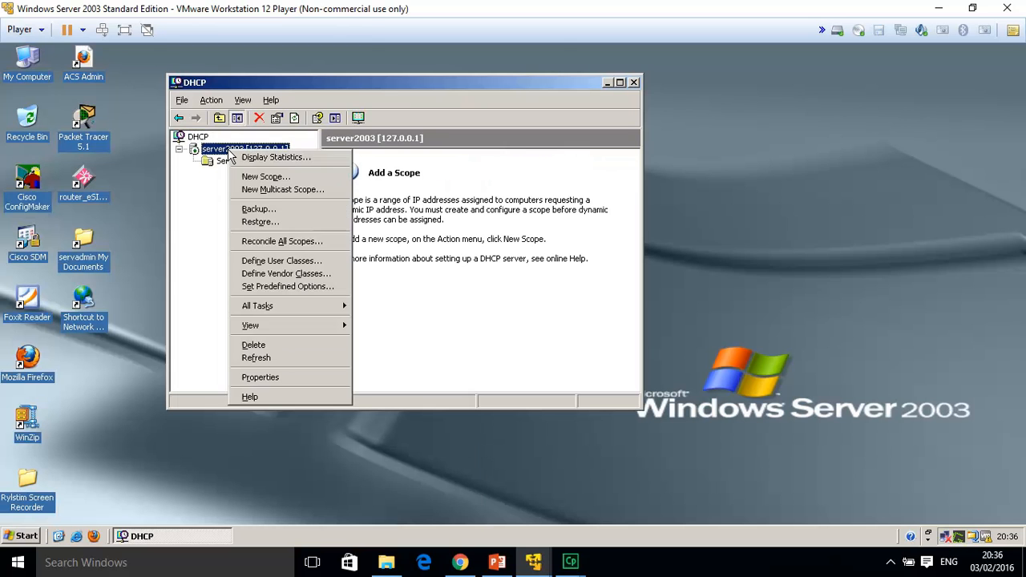
left_click(264, 178)
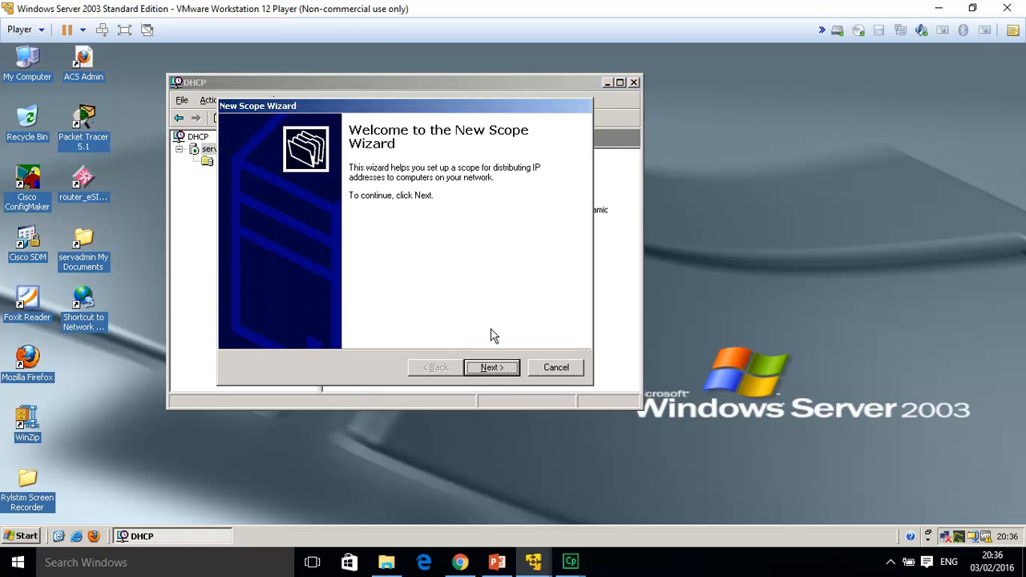
left_click(492, 367)
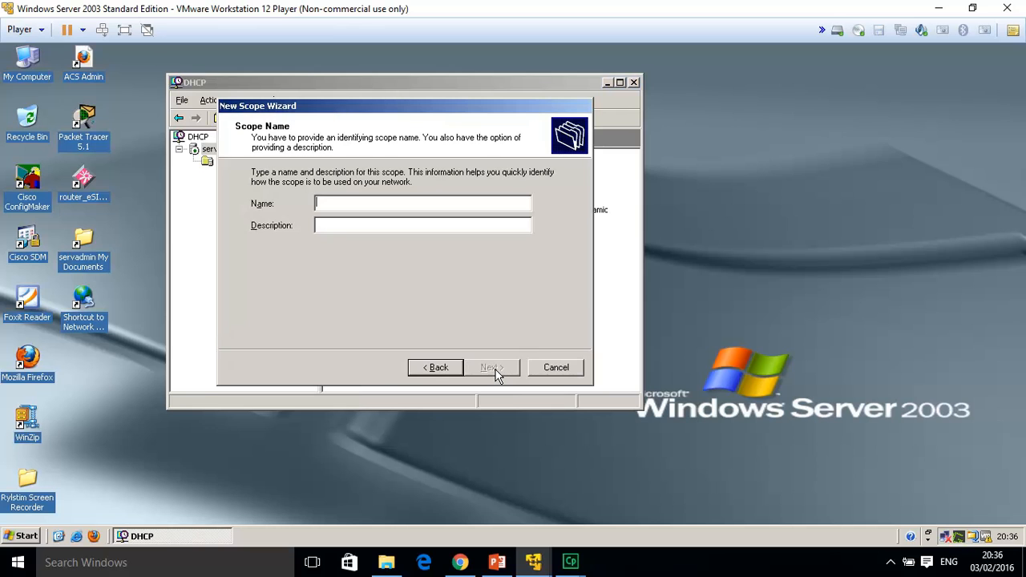
type("scope007")
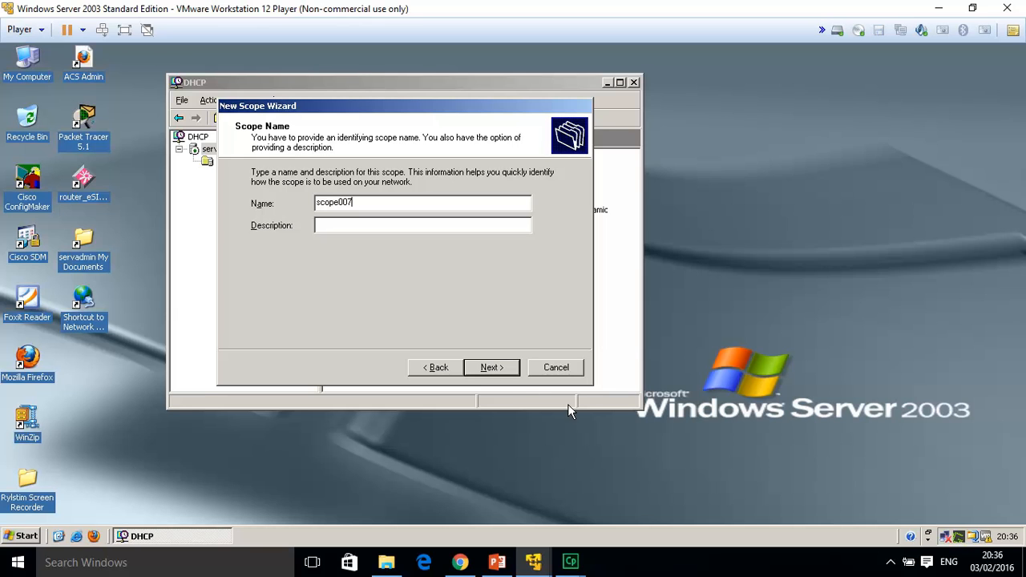
left_click(492, 368)
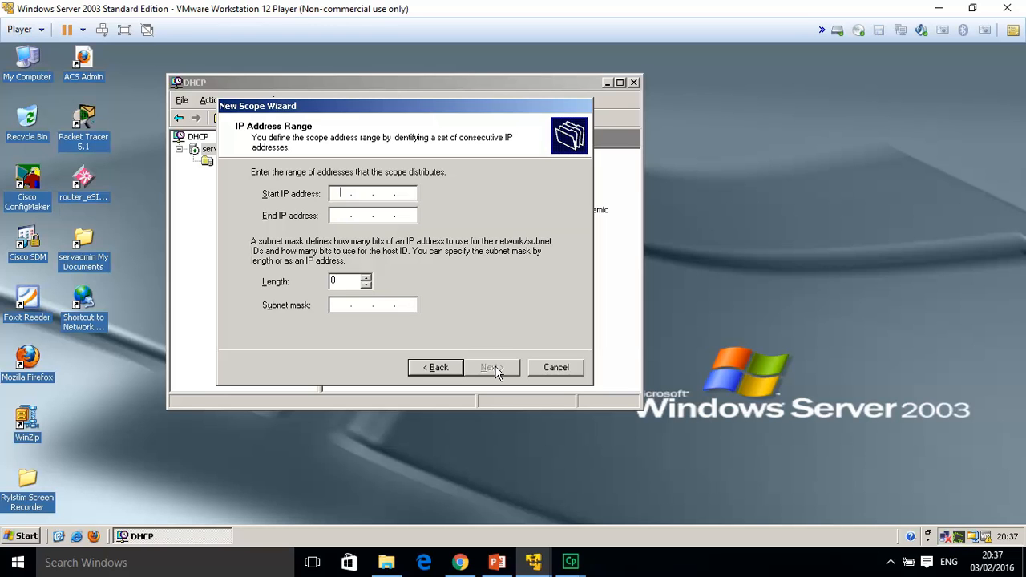
- Define the scope's address range from 192.168.1.100 to 192.168.1.200 with subnet mask 255.255.255.0
type("192 . 168 . 1 . 100")
left_click(340, 215)
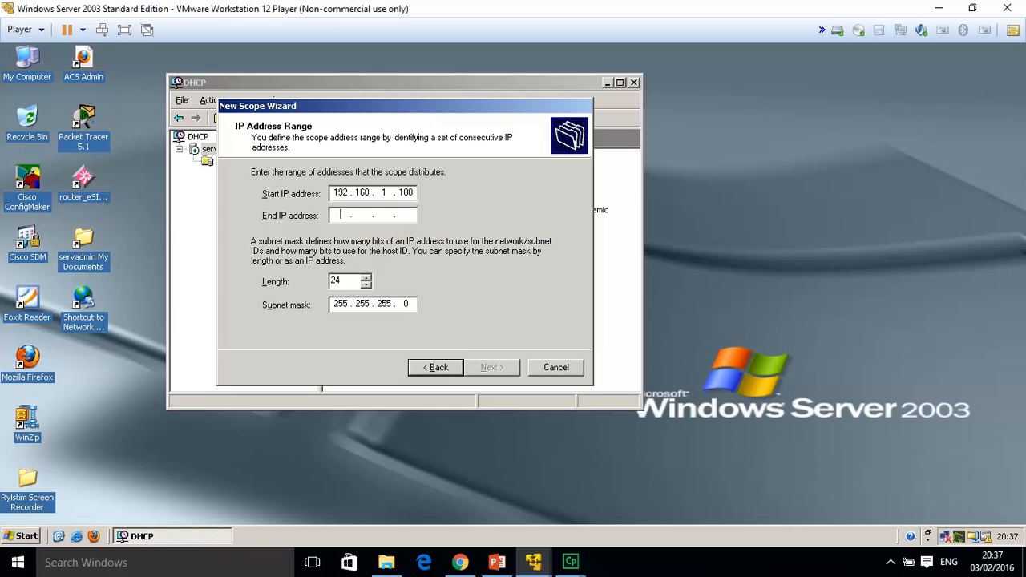
type("192 . 168 . 1 . 200")
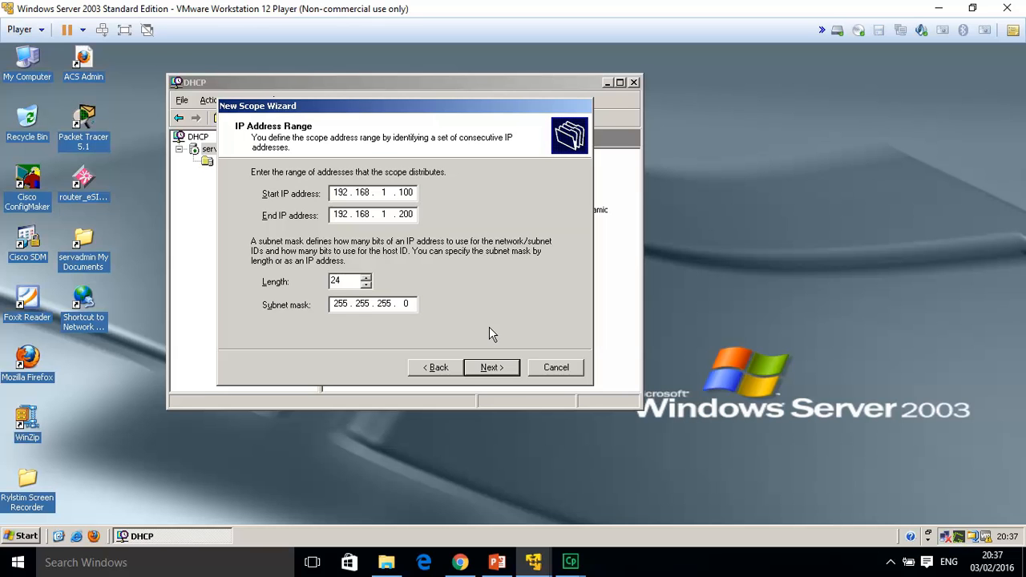
left_click(492, 369)
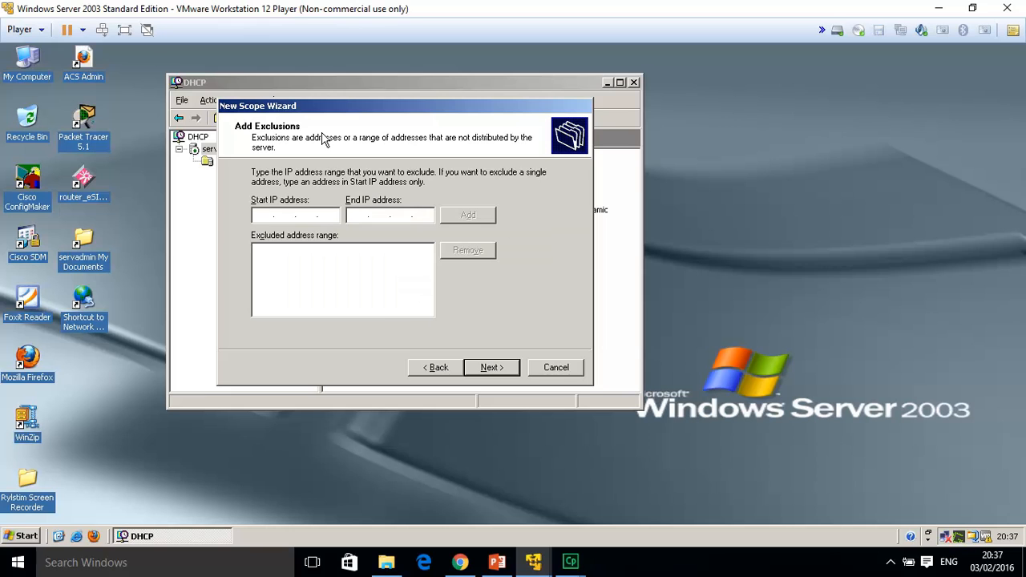
- Exclude the addresses 192.168.1.100 to 192.168.1.101 from the scope
type("192")
type("168")
type("1")
type("100")
type("192.16")
type("8.1")
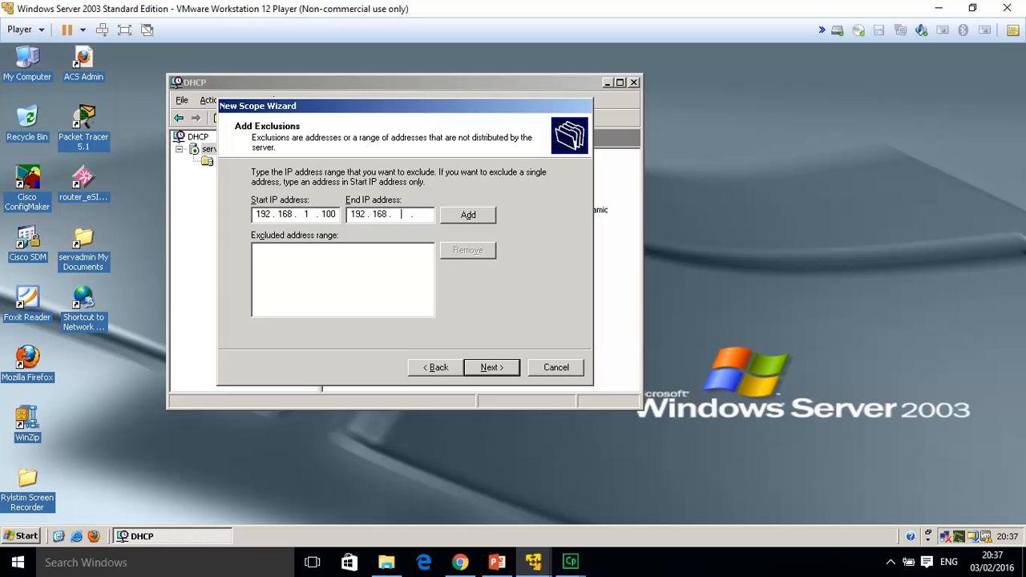
type("101")
left_click(470, 218)
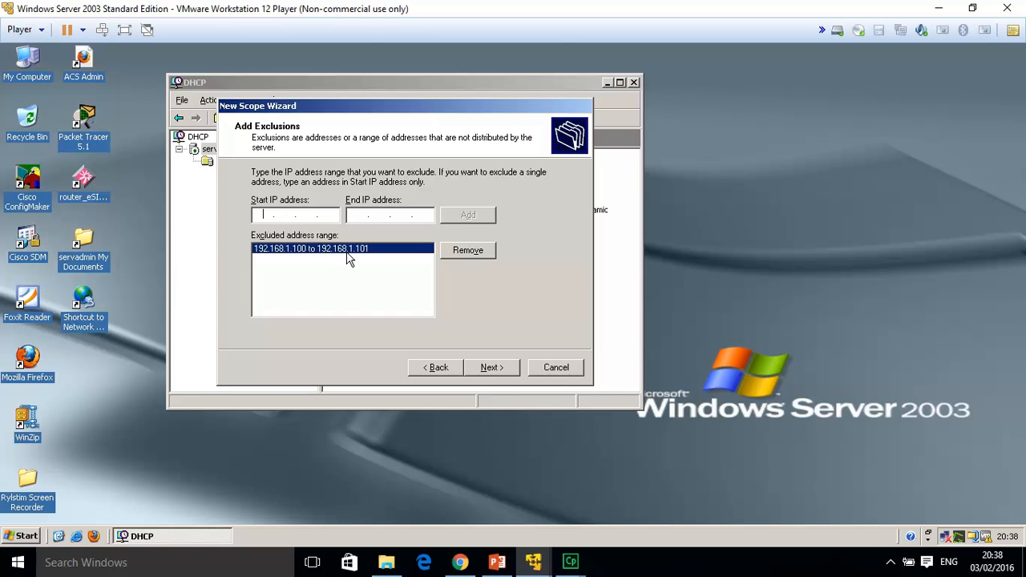
left_click(493, 373)
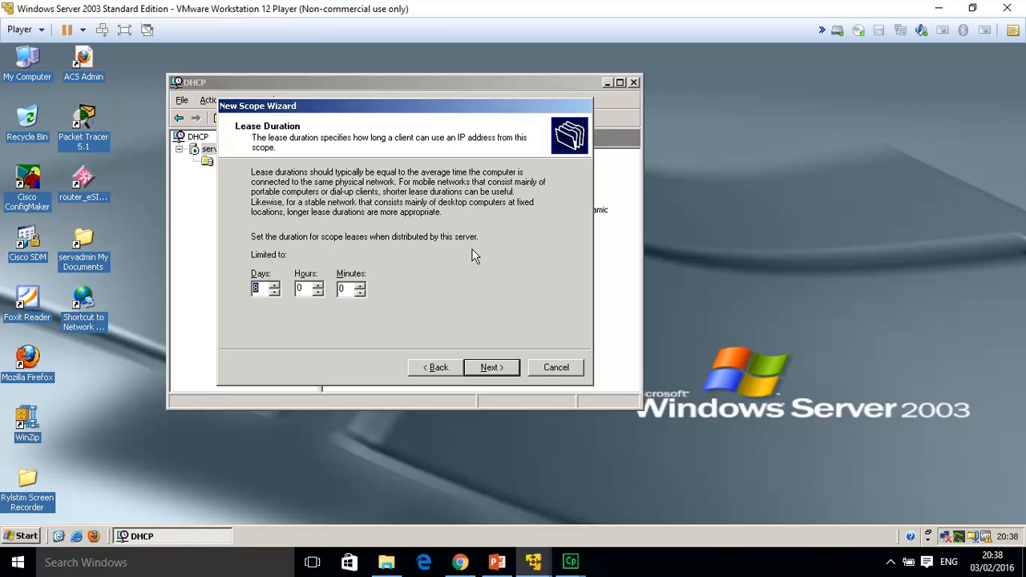
- Accept the default lease duration, choose to configure the DHCP options now, and add 195.25.7.4 as the router (default gateway)
left_click(492, 370)
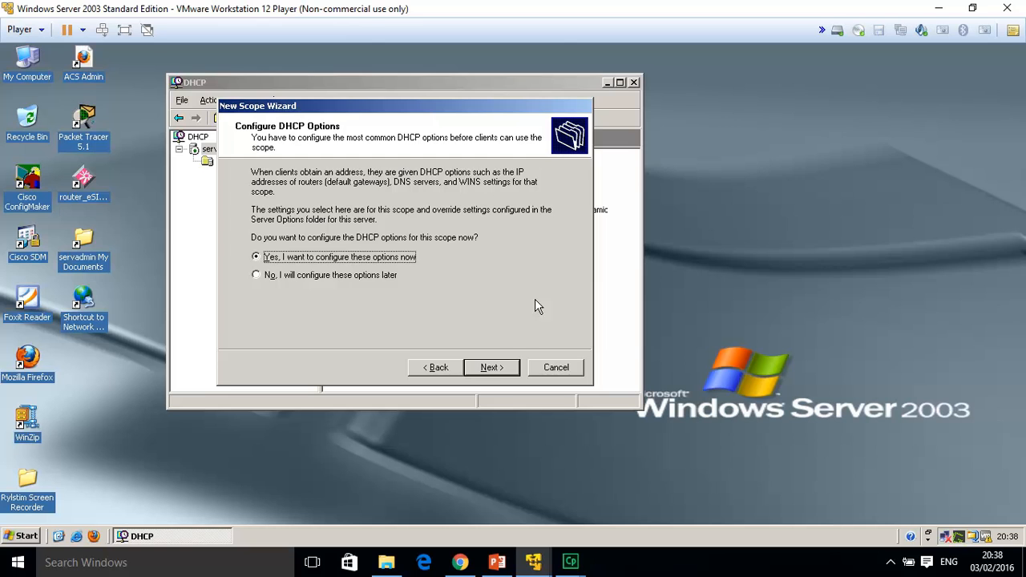
left_click(501, 375)
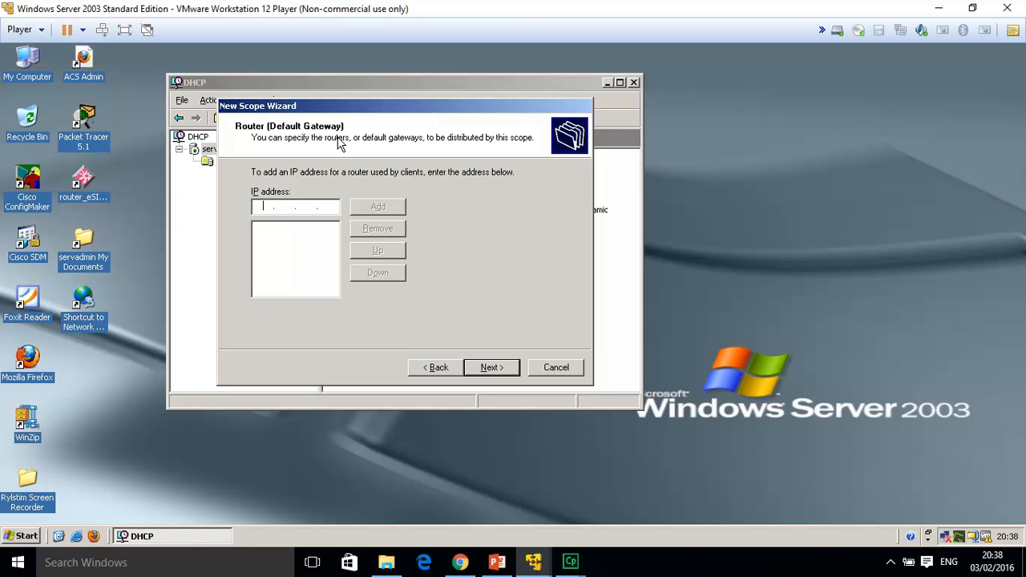
type("195.25.7.4")
left_click(380, 210)
left_click(490, 367)
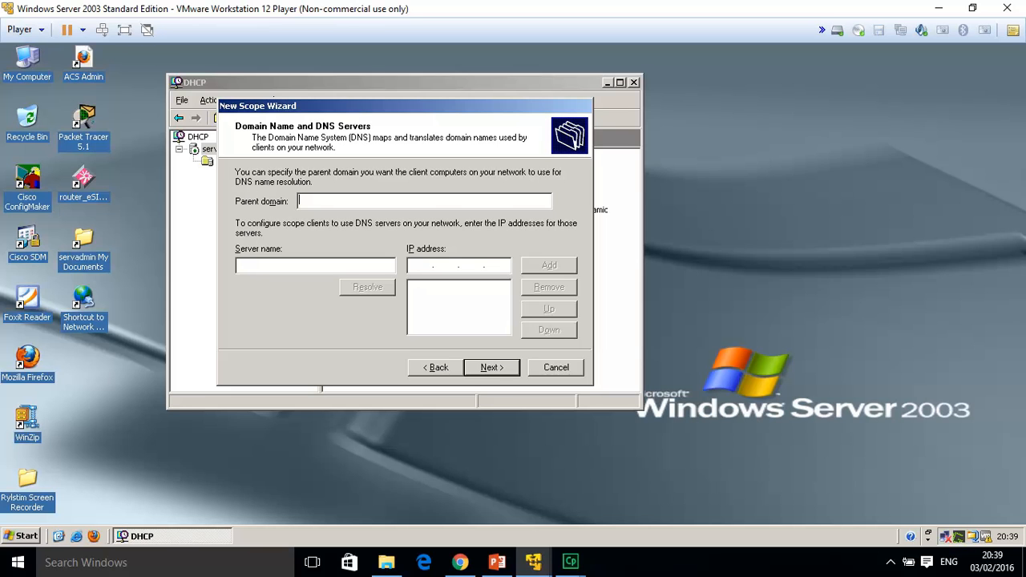
- Set the parent domain to Acme.com and add 195.25.7.4 as the DNS server
type("Acme.com")
left_click(420, 265)
type("195")
type("25")
type("7")
type("4")
left_click(558, 270)
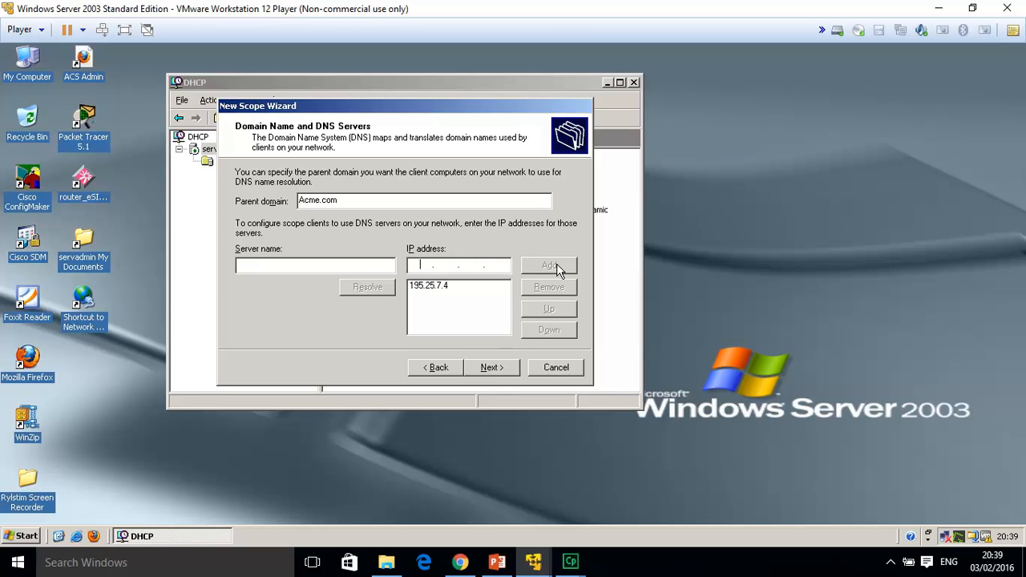
left_click(489, 369)
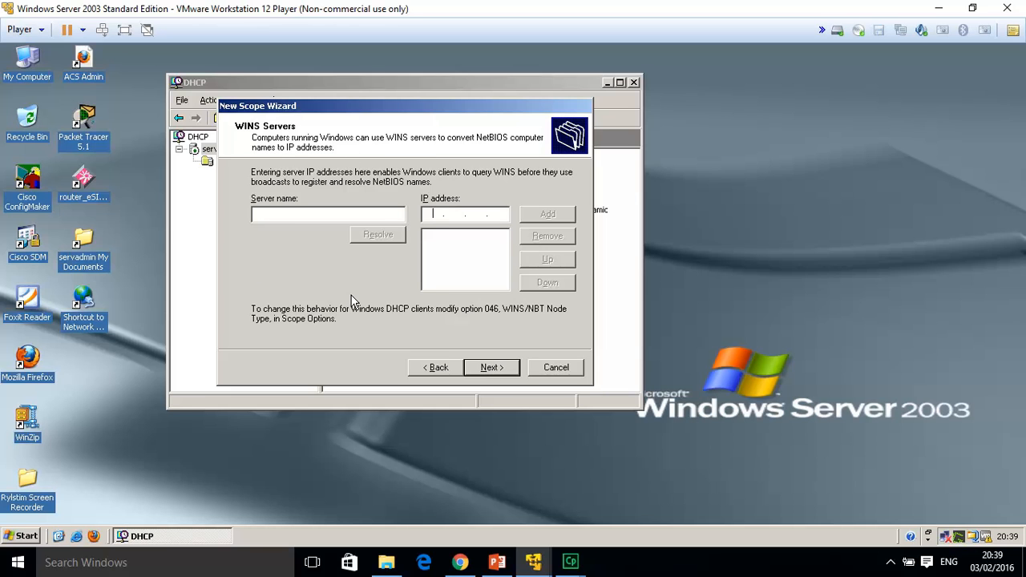
- Leave the WINS servers empty, activate the scope now and finish the New Scope Wizard
left_click(491, 368)
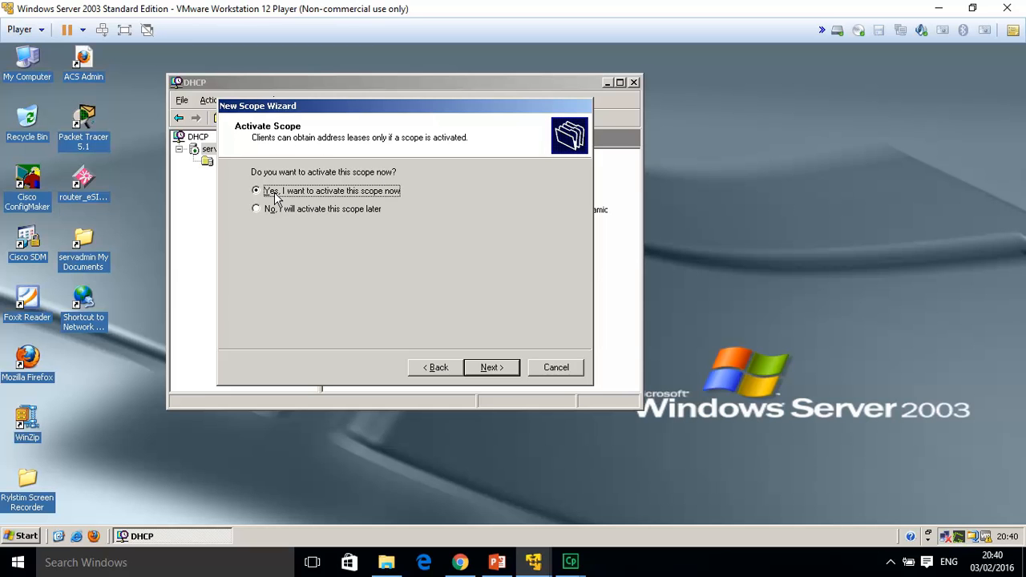
left_click(501, 368)
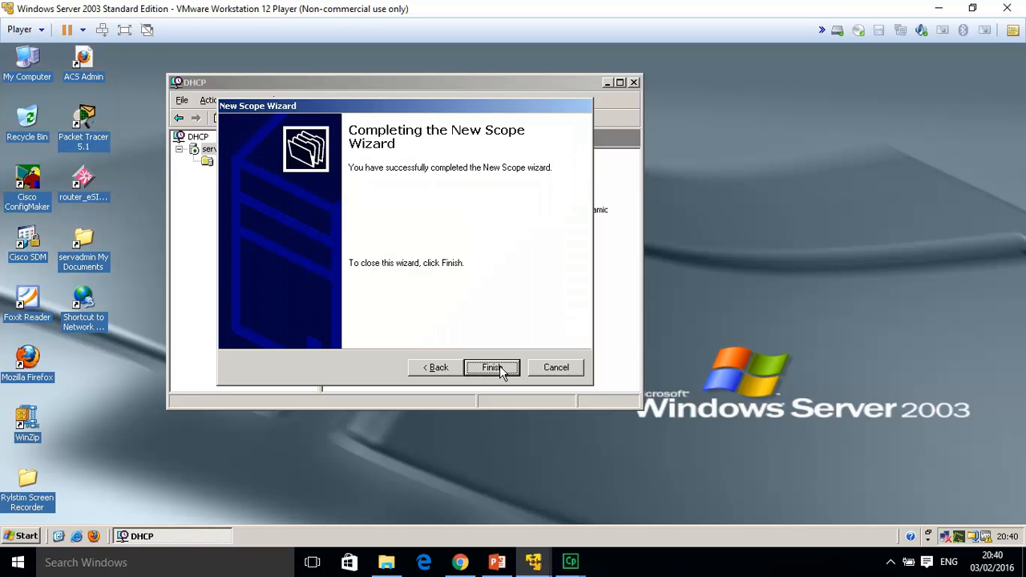
left_click(492, 367)
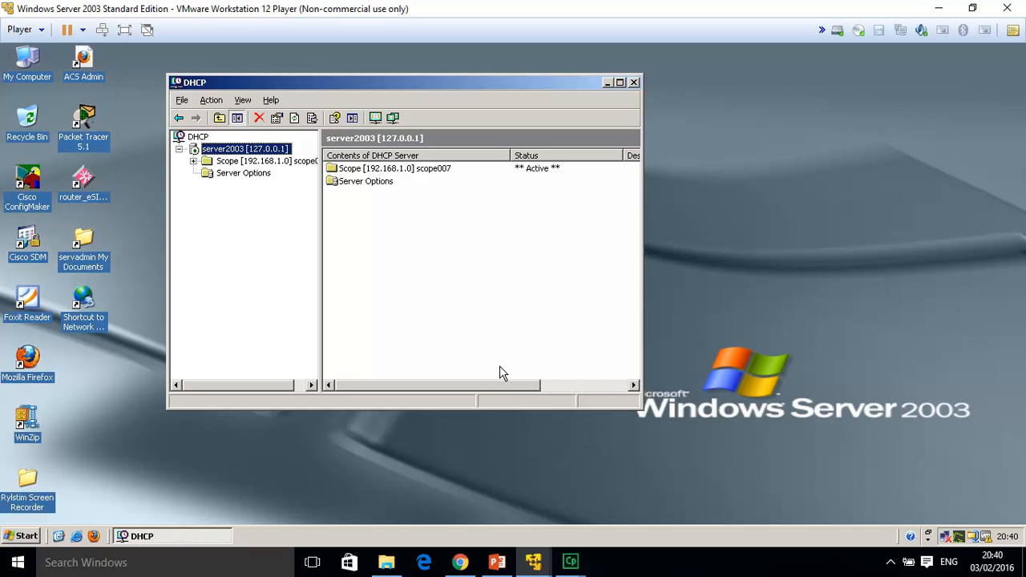
- Expand the scope007 scope under server2003 to view its contents
double_click(224, 161)
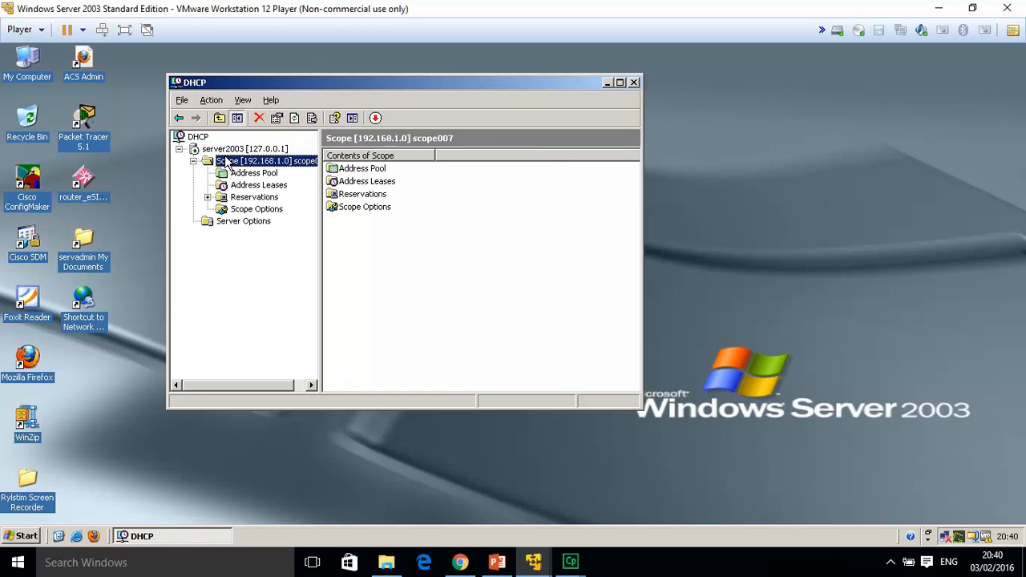
- Review scope007's address pool, reservations and scope options, widening the DHCP window to show the full columns
left_click(371, 170)
right_click(371, 171)
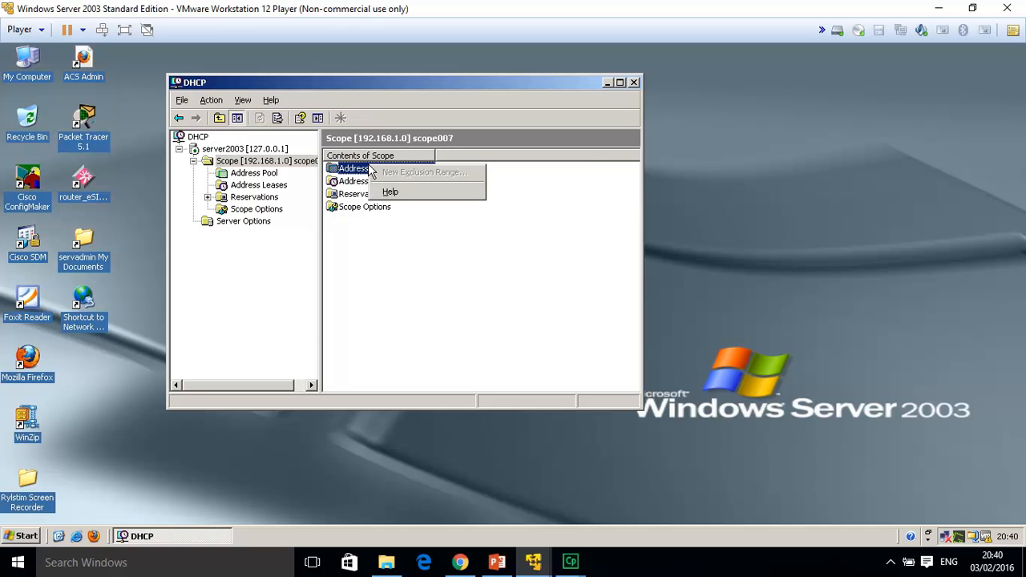
left_click(353, 171)
double_click(351, 171)
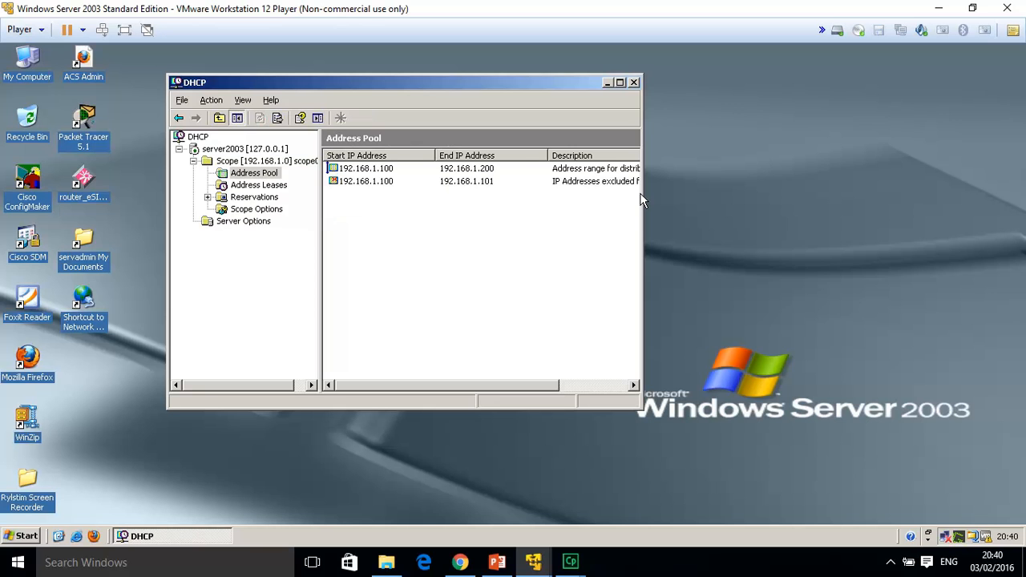
left_click_drag(642, 192, 710, 185)
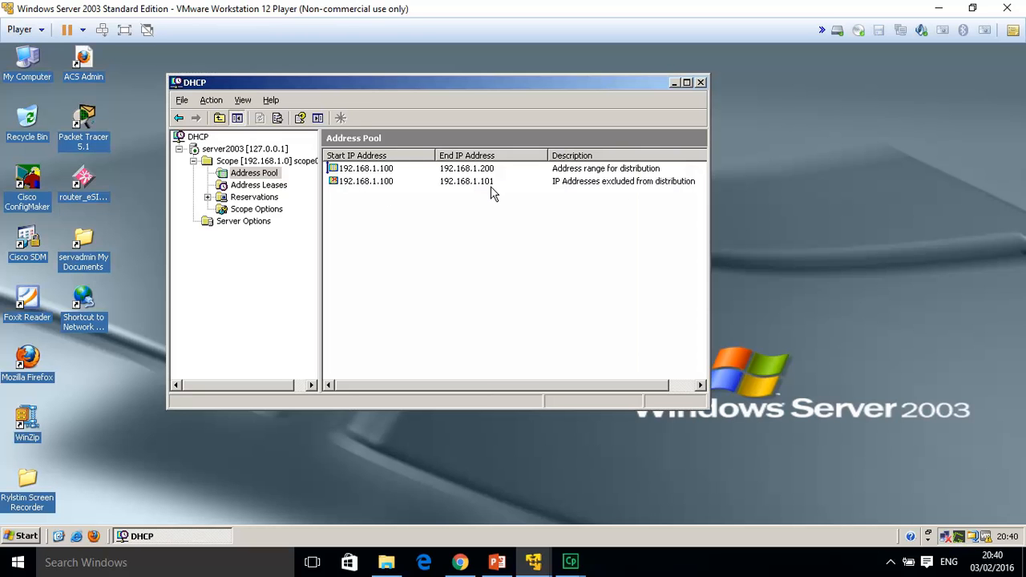
left_click(265, 199)
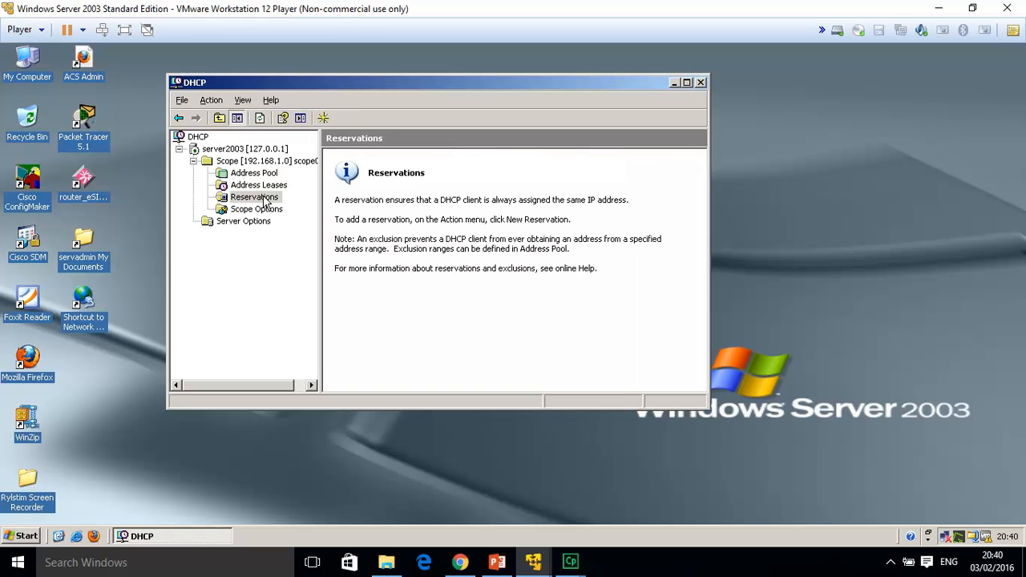
left_click(265, 211)
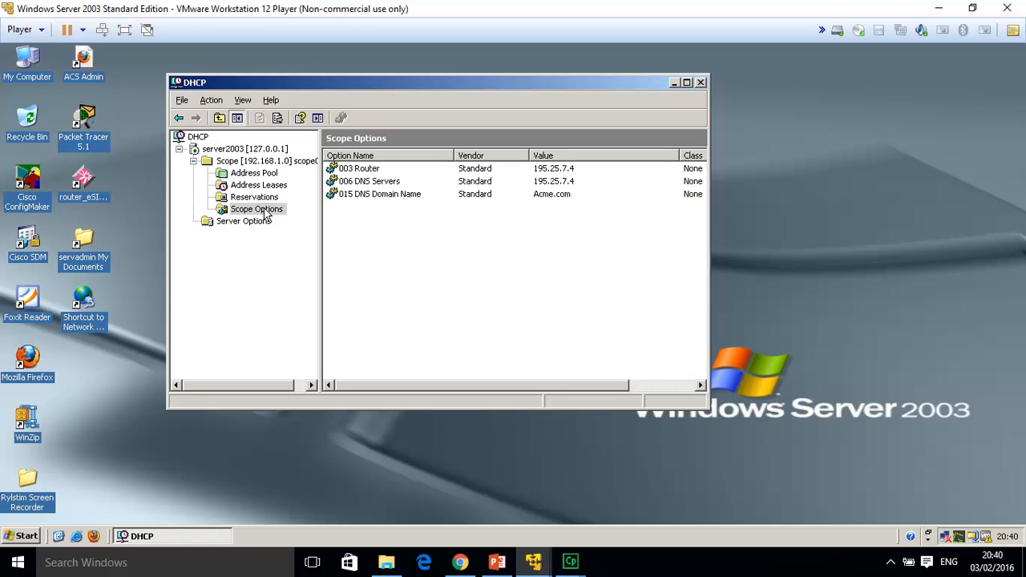
left_click_drag(709, 221, 769, 223)
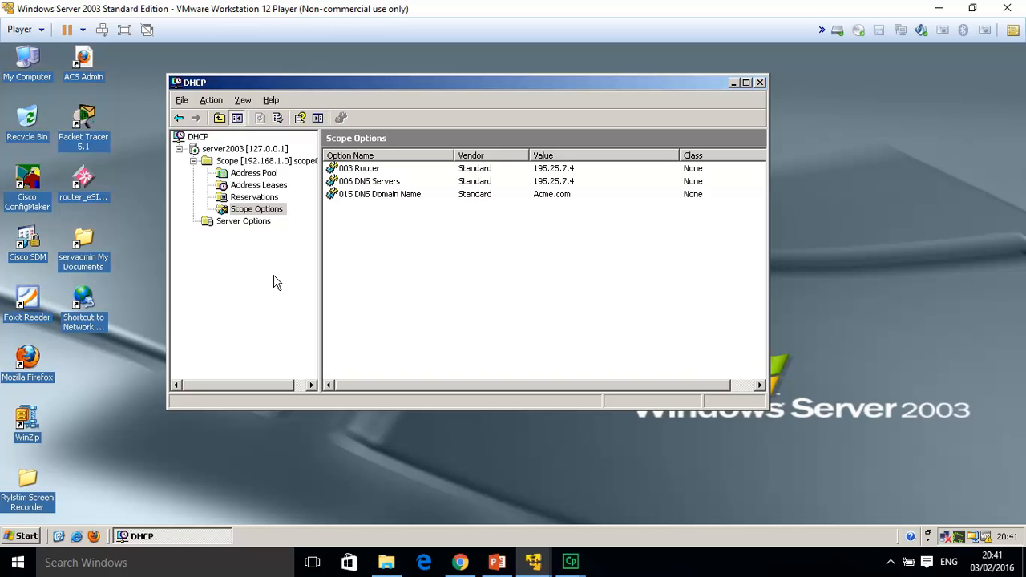
- Start a new reservation in scope007 and name it workstation007
left_click(249, 198)
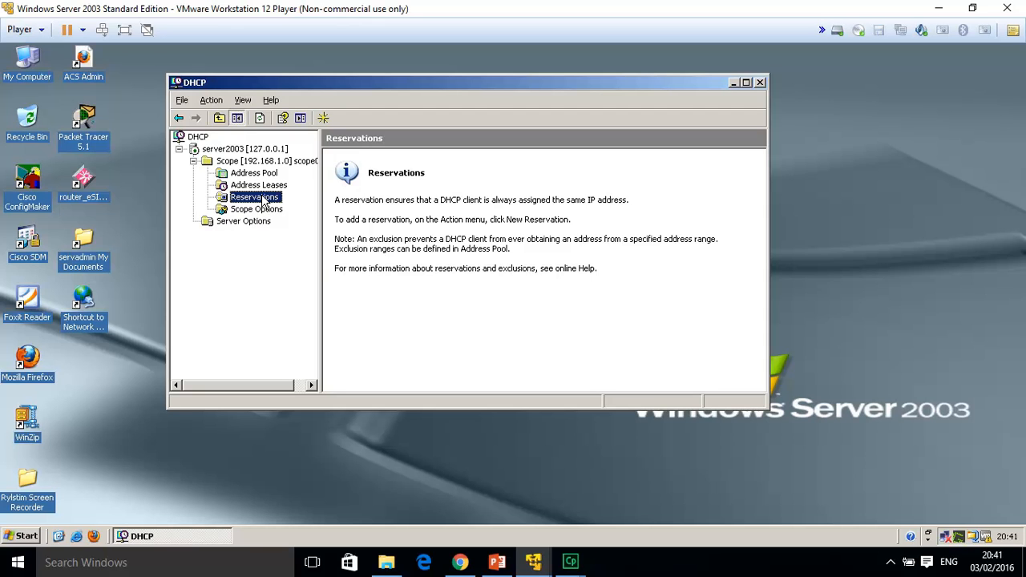
right_click(263, 200)
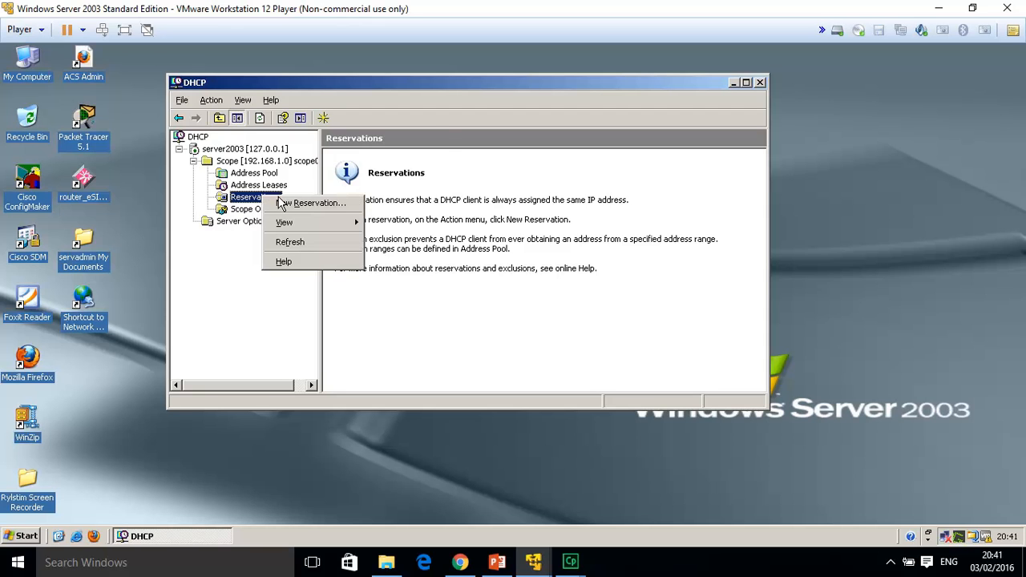
left_click(310, 205)
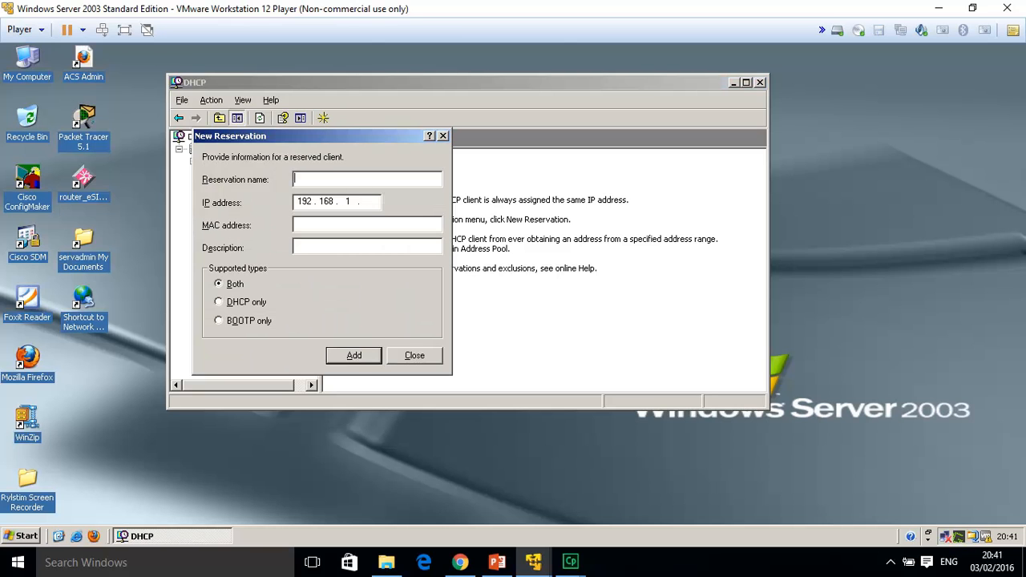
type("workstation007")
- Run ipconfig/all in a Command Prompt to look up the network adapter's physical address, and close the prompt
left_click(24, 542)
left_click(84, 243)
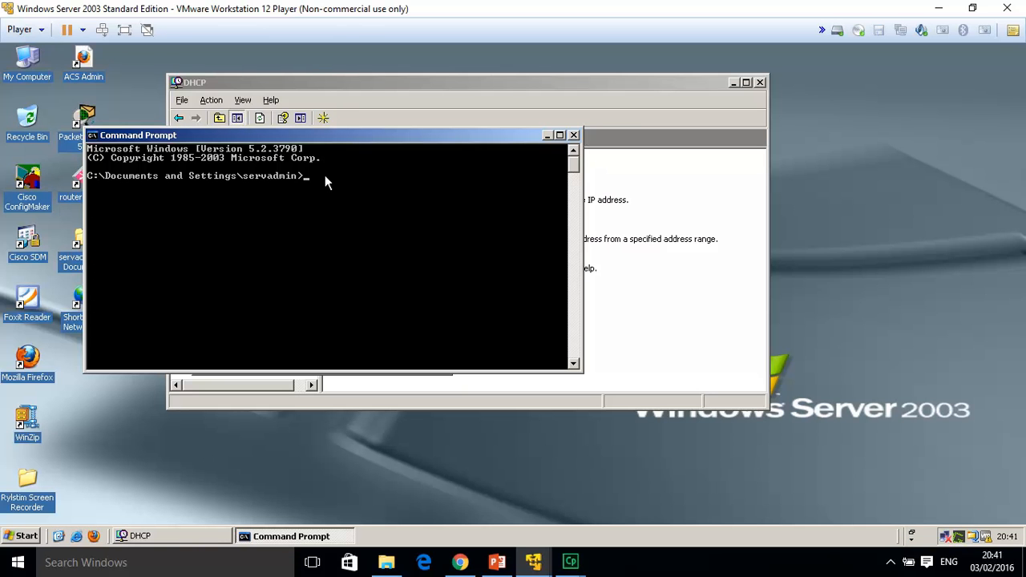
type("ipconfig/all")
key("Return")
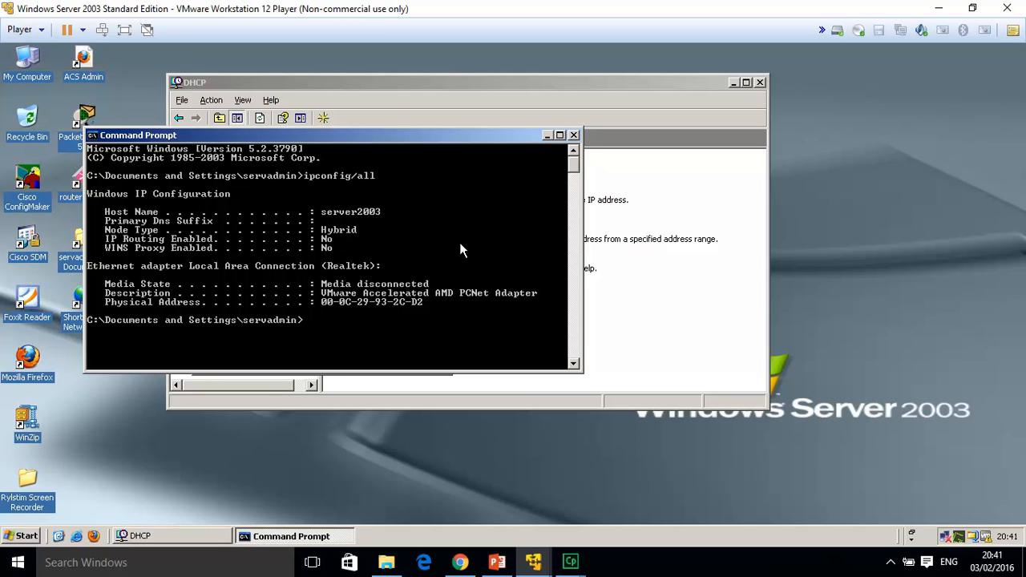
left_click(573, 136)
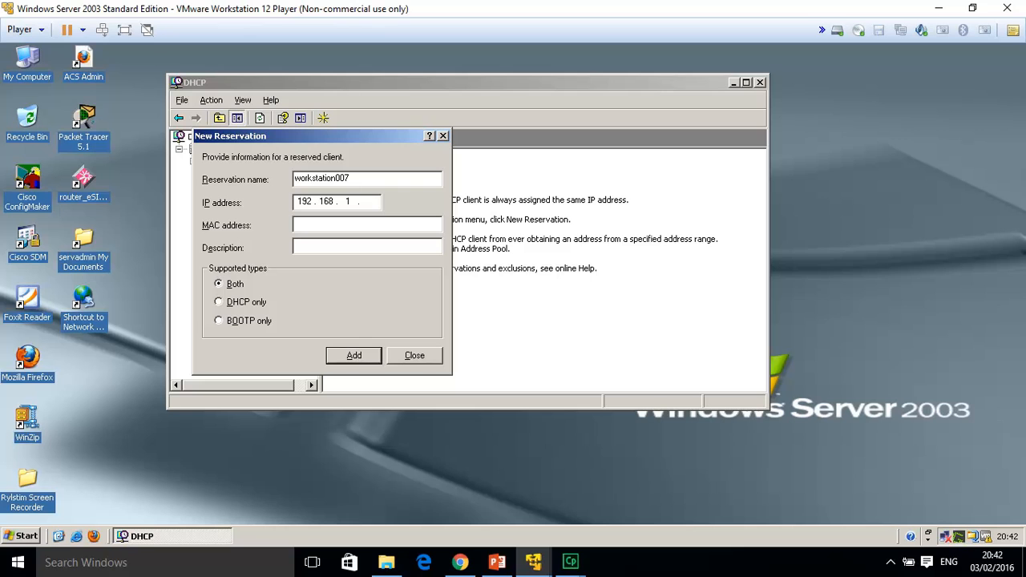
- Add the workstation007 reservation for 192.168.1.0 with MAC address 00-0C-29-93-2C-D2, and open it to view its options
type("00-0C-29-93-2C-D2")
left_click(354, 356)
left_click(421, 357)
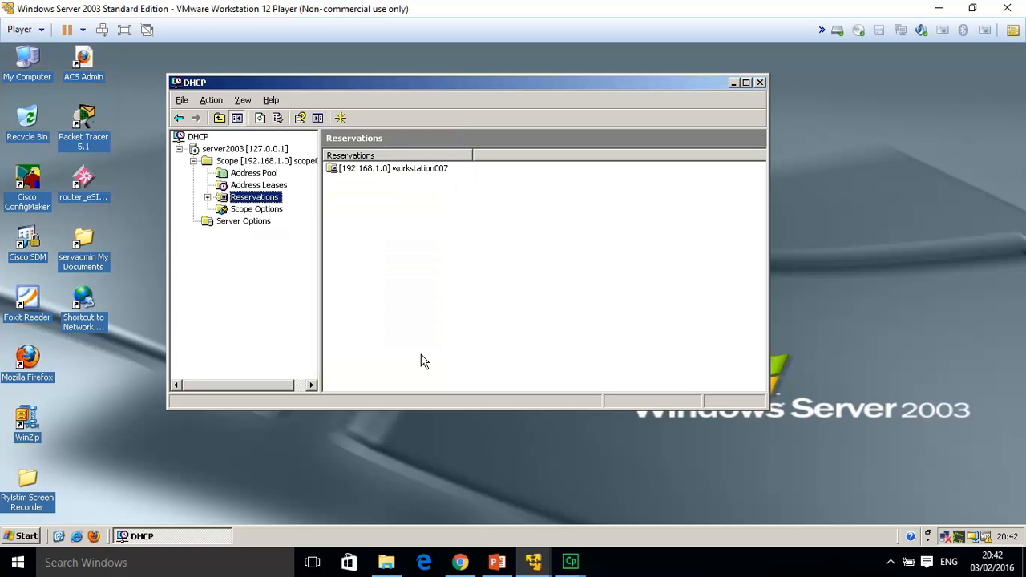
double_click(414, 170)
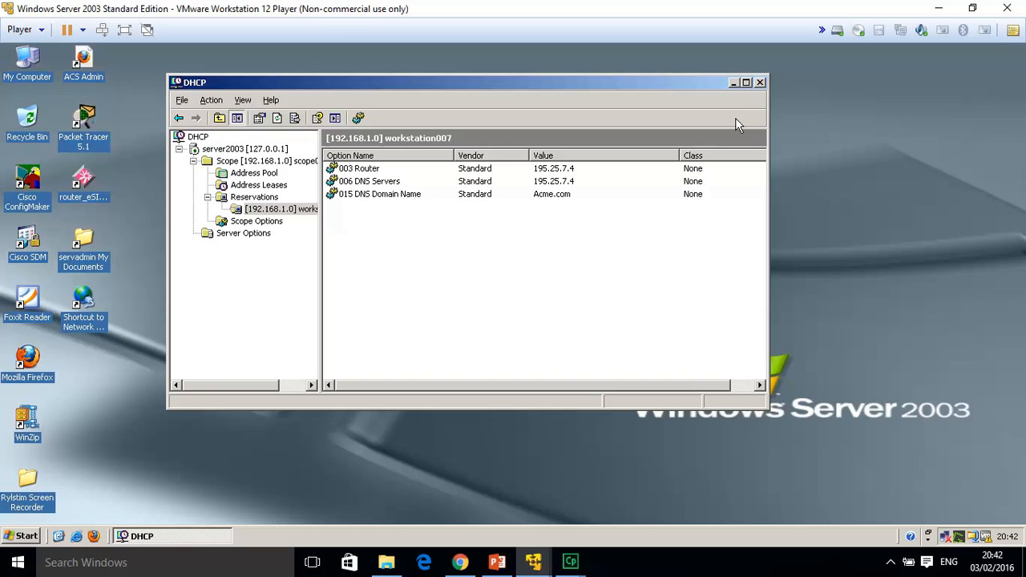
mouse_move(577, 559)
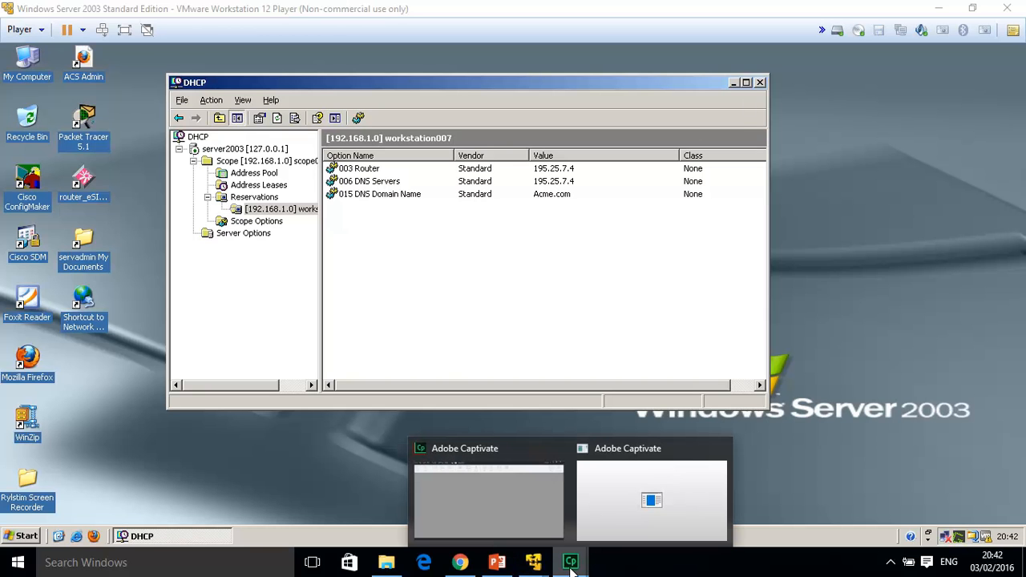
left_click(508, 511)
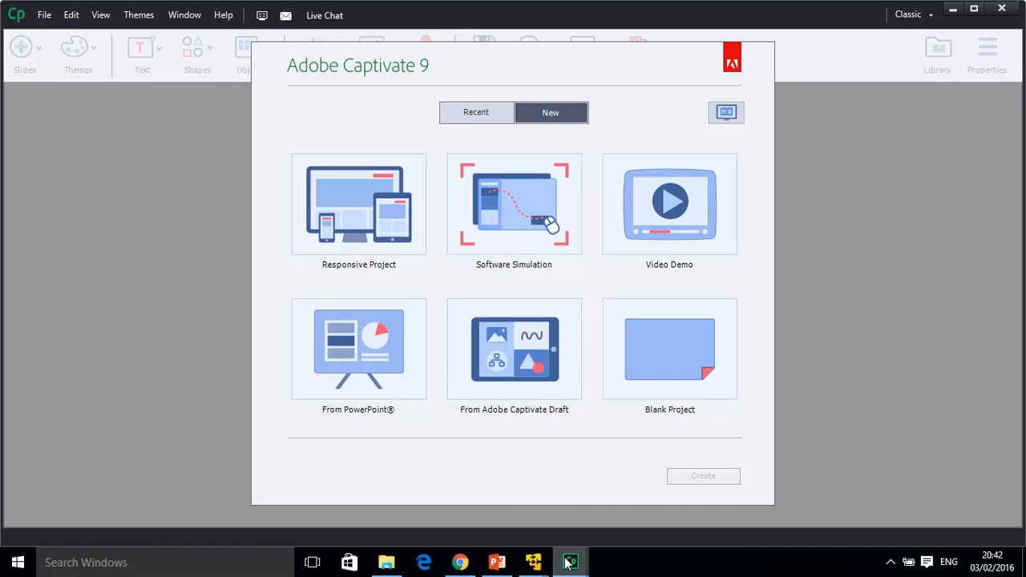